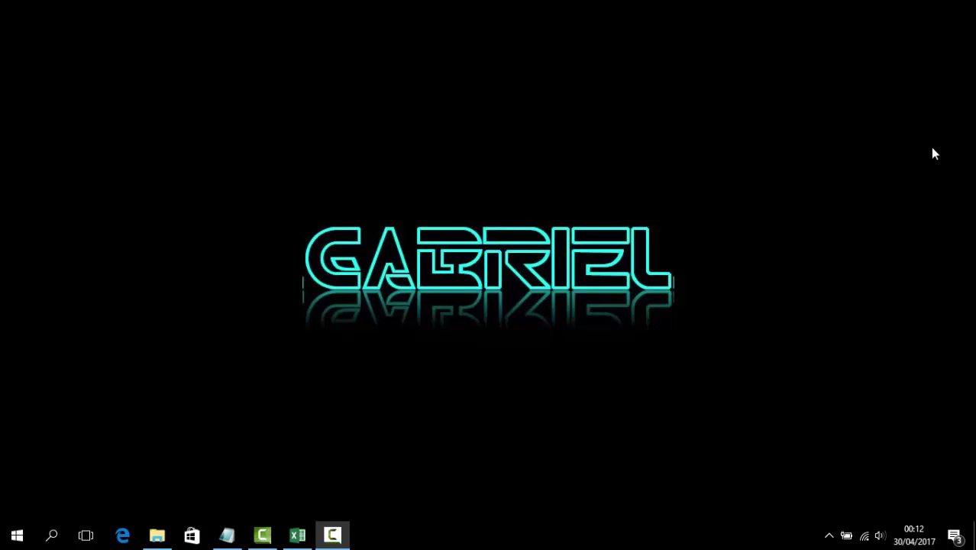
Step: Bring up the Libro1 workbook, preview sheet Hoja2, then return to Hoja1
left_click(297, 535)
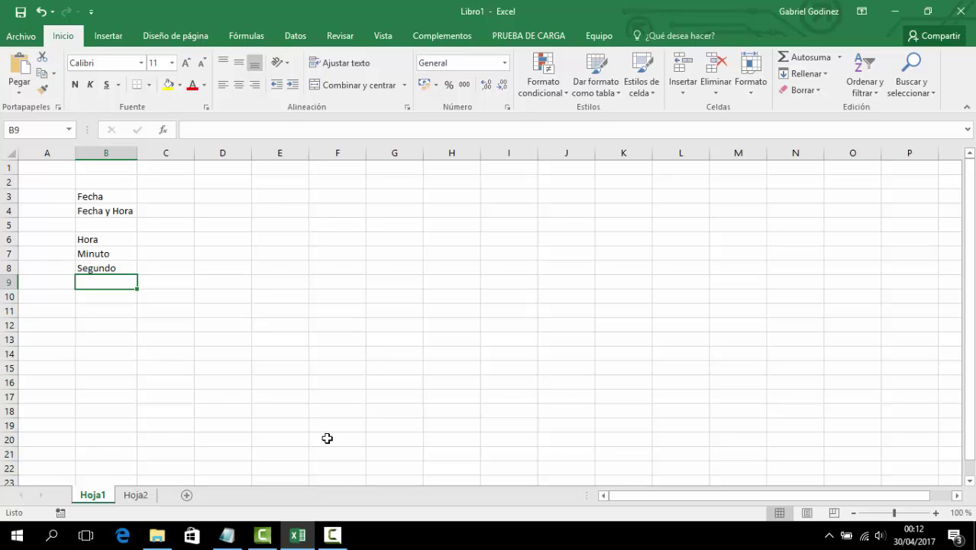
left_click(130, 498)
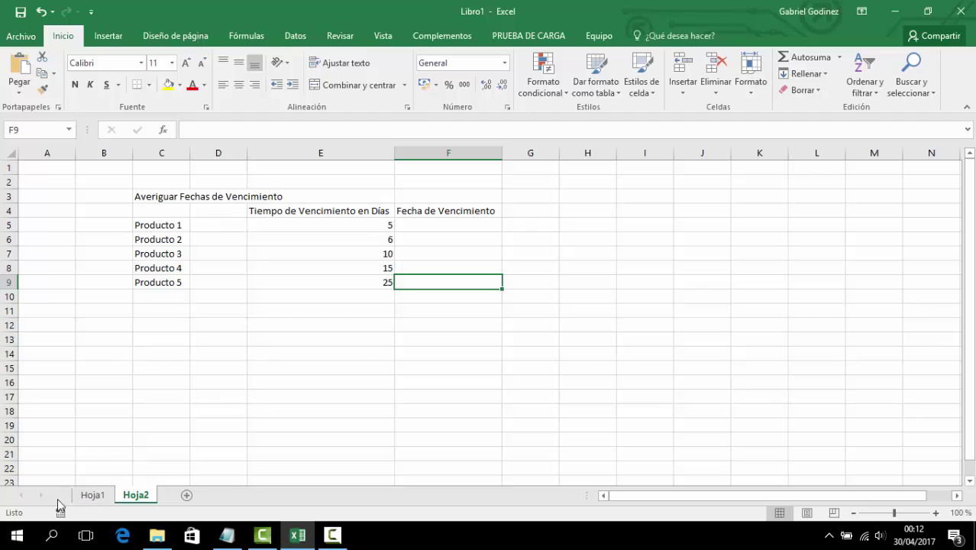
left_click(91, 495)
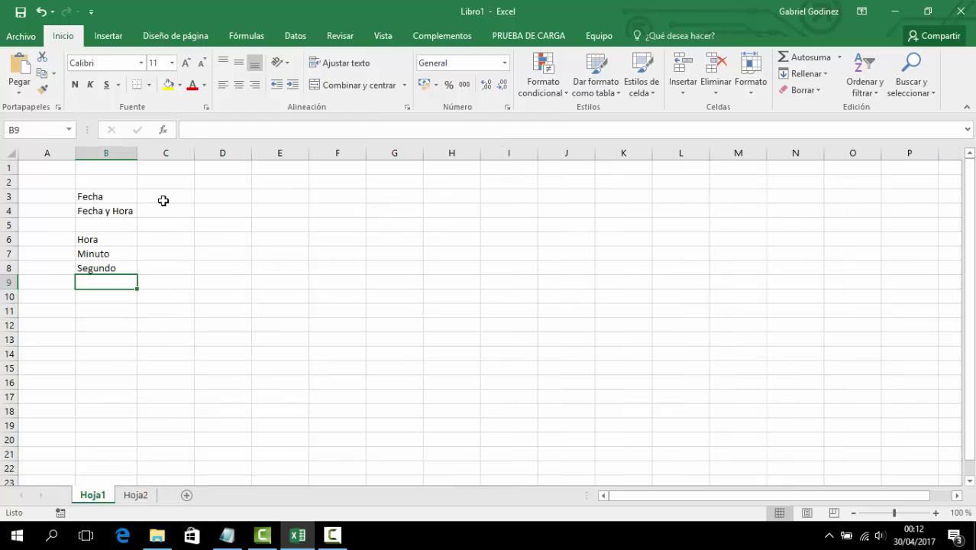
Step: Enter =HOY() in C3 and =AHORA() in C4 for today's date and the current date-time
left_click(162, 197)
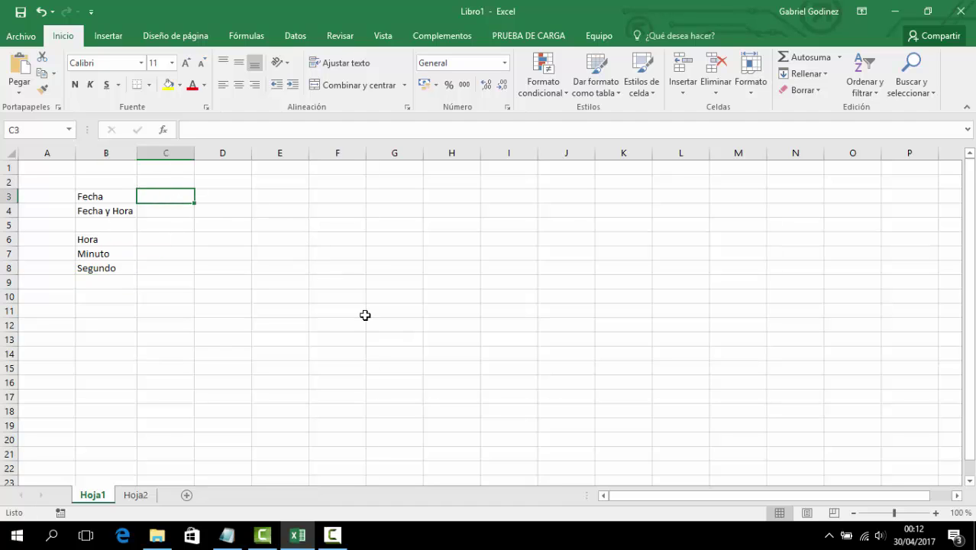
type("=")
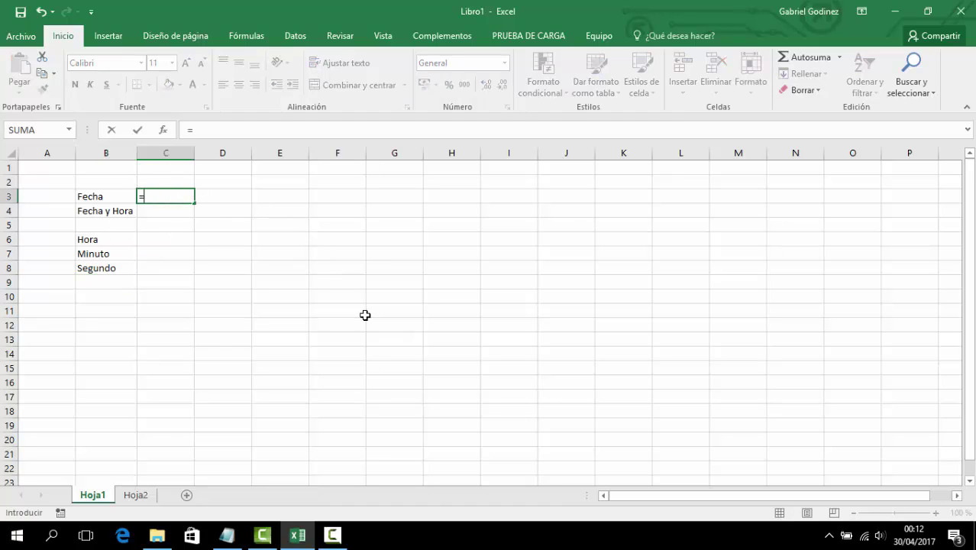
type("hoy()")
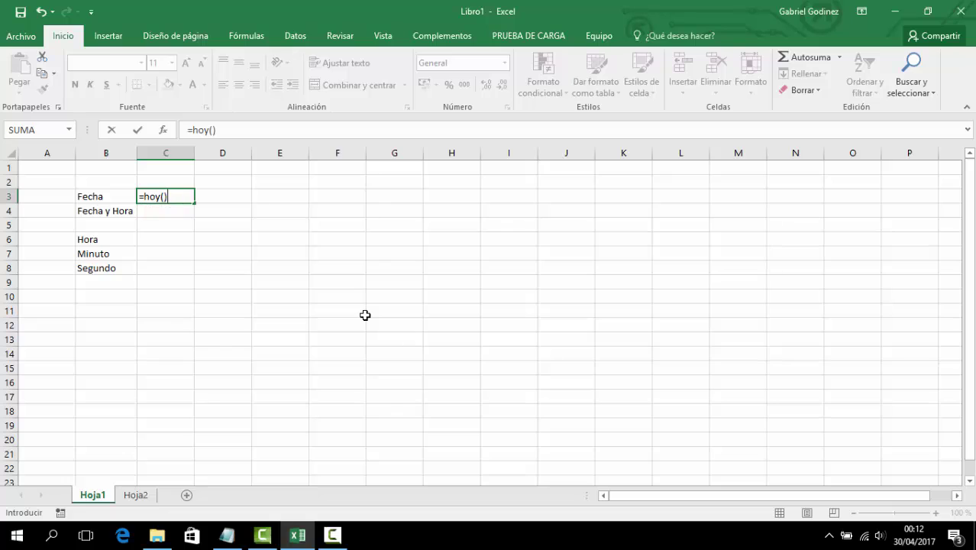
key("Return")
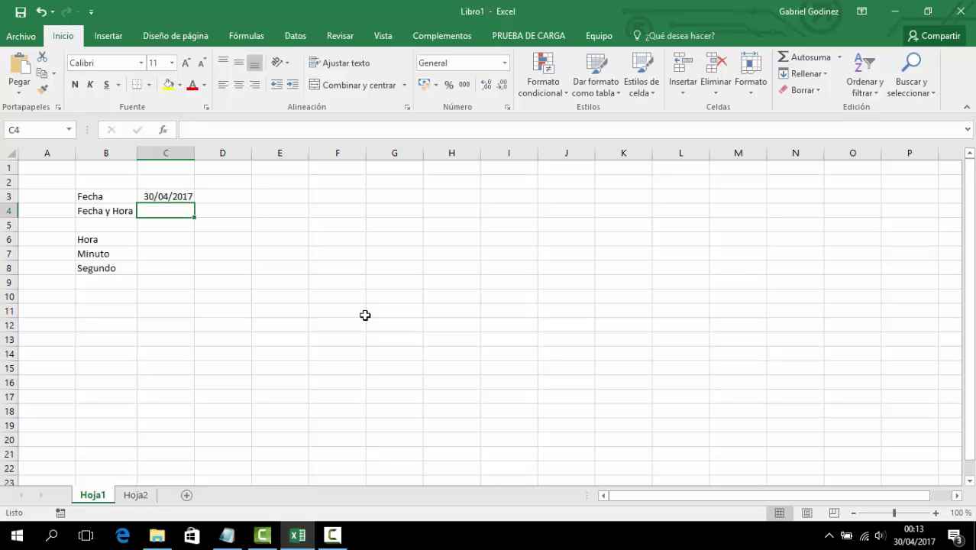
type("=")
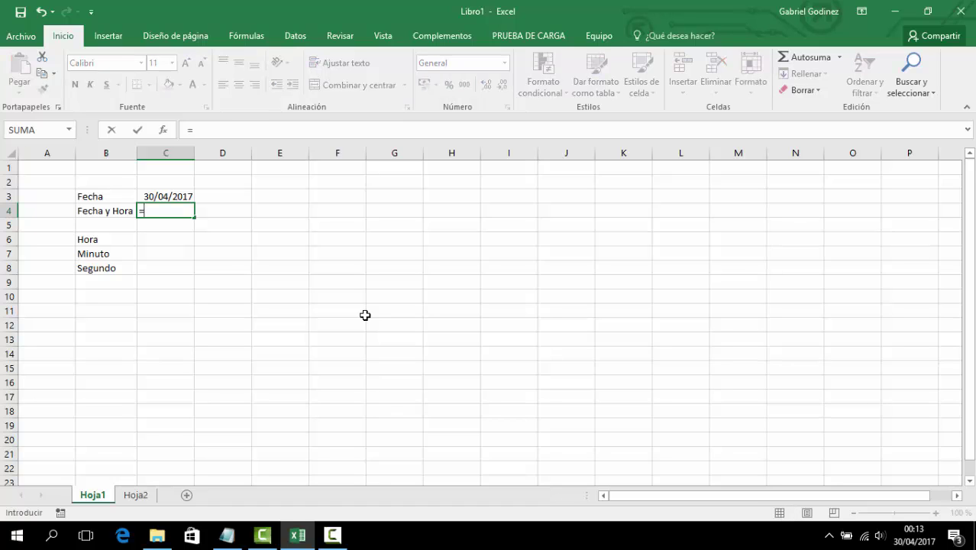
type("hoy")
key("BackSpace")
key("BackSpace")
key("BackSpace")
type("ahora()")
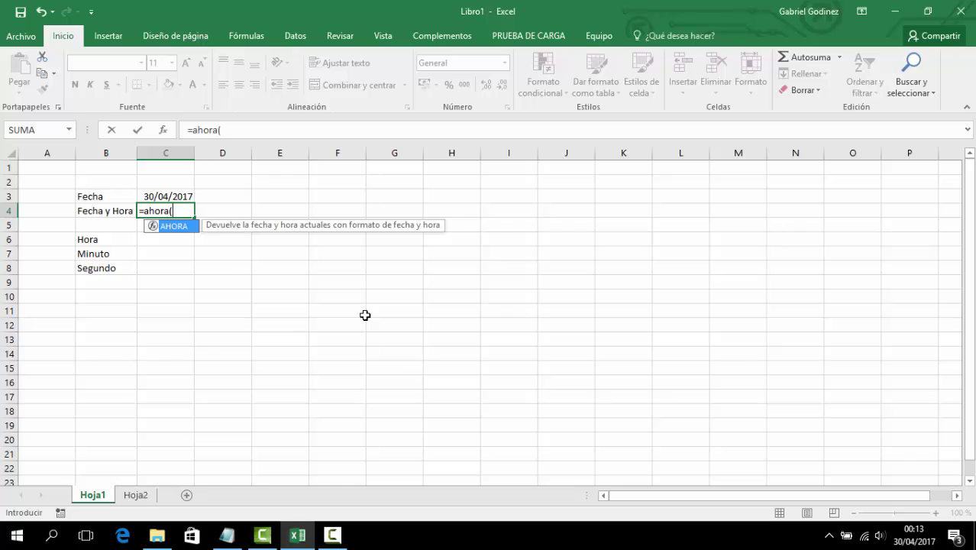
key("Return")
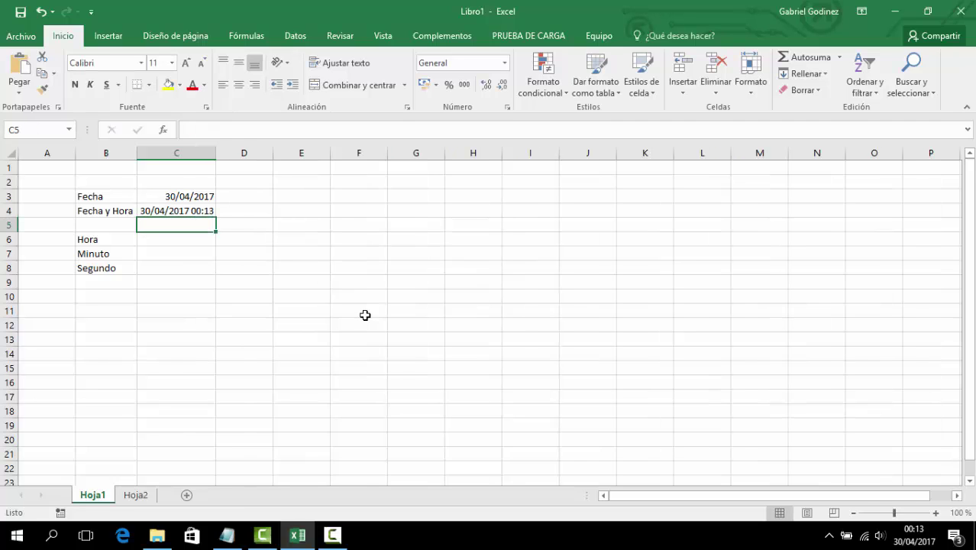
Step: Enter =HORA(C4) in C6 to extract the hour, 0
key("Down")
key("Down")
key("Up")
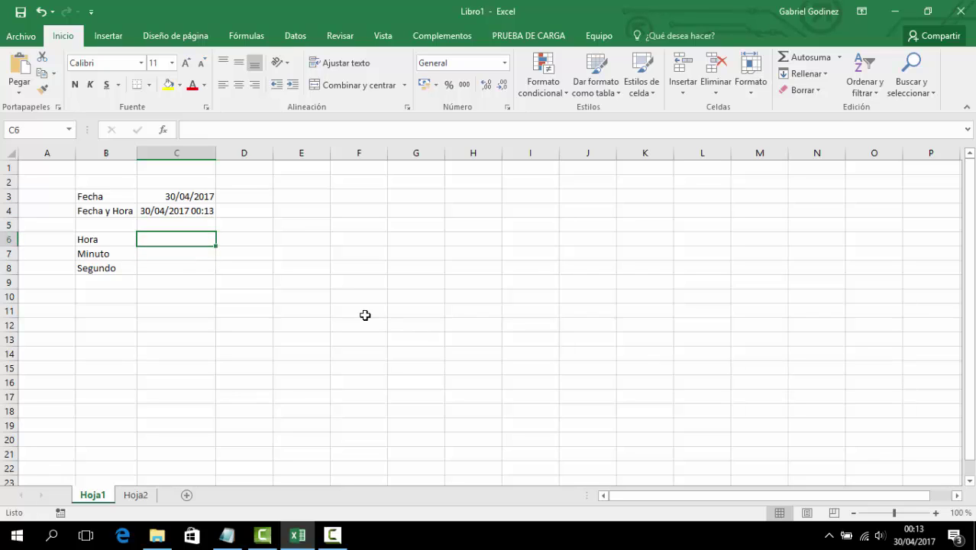
key("Up")
key("Up")
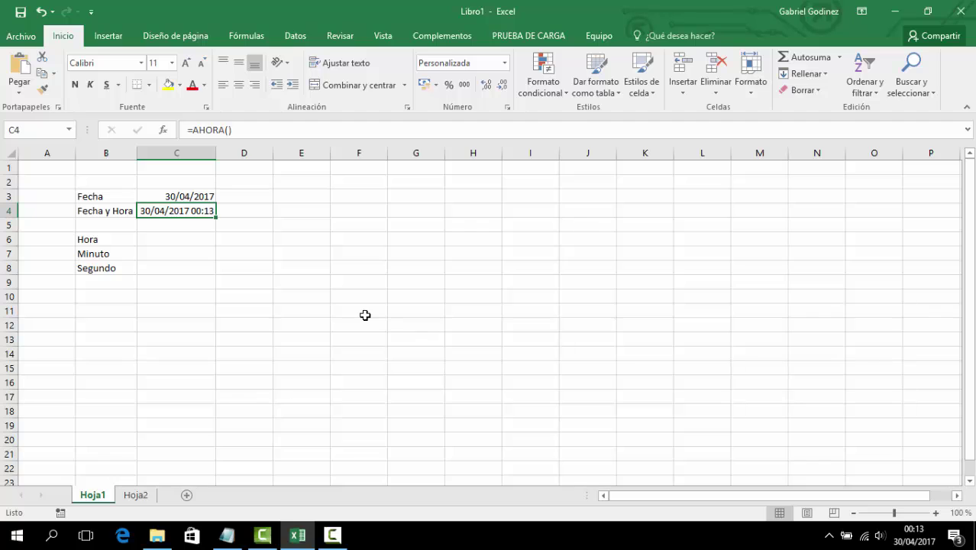
key("Down")
key("Down")
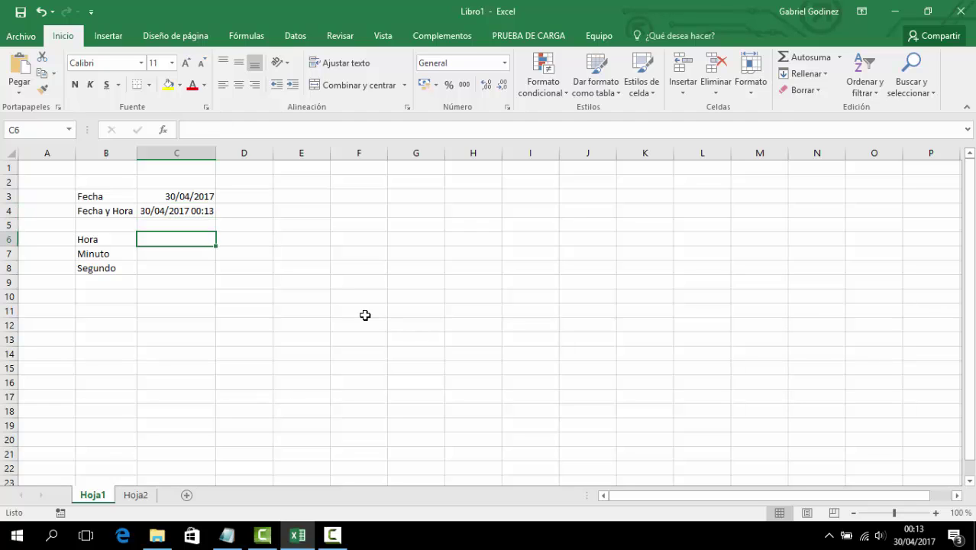
type("=")
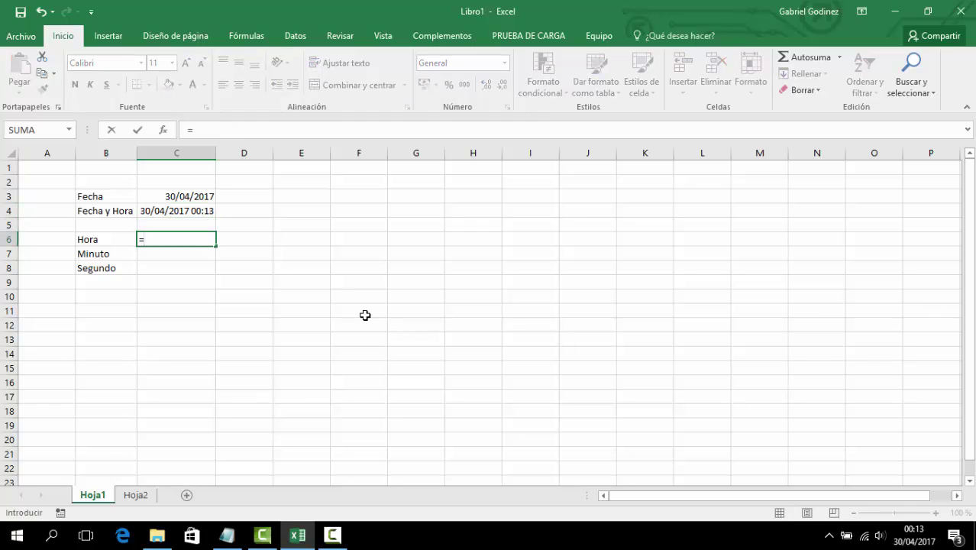
type("hora(")
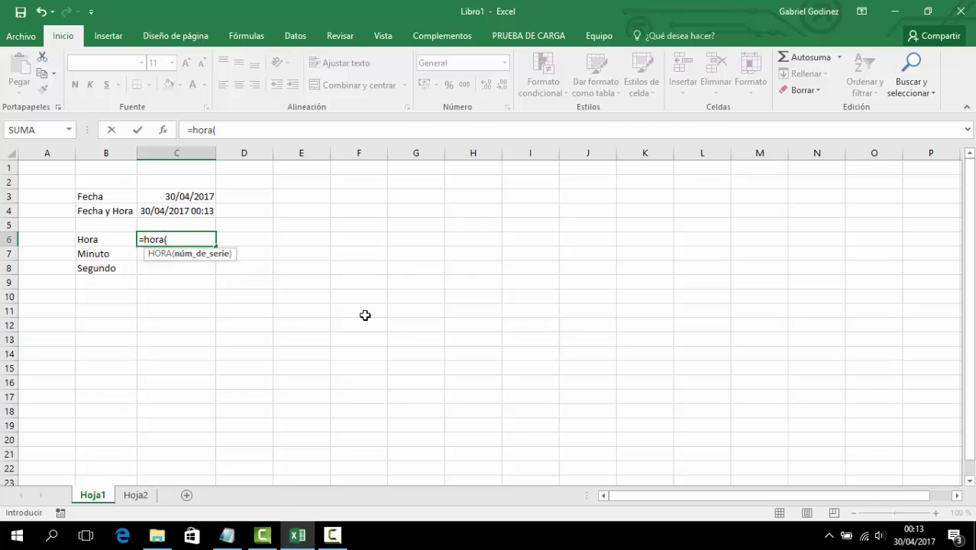
key("Up")
key("Up")
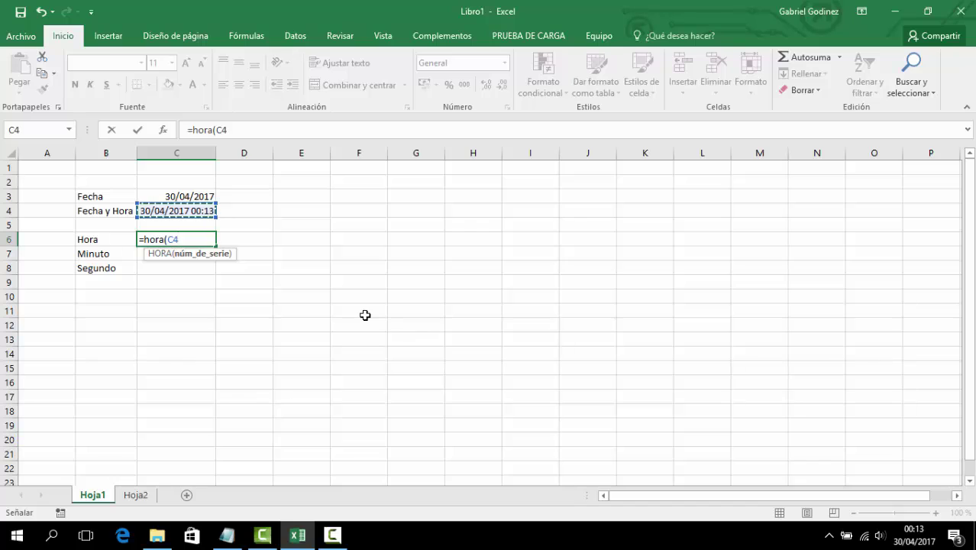
type(")")
key("Return")
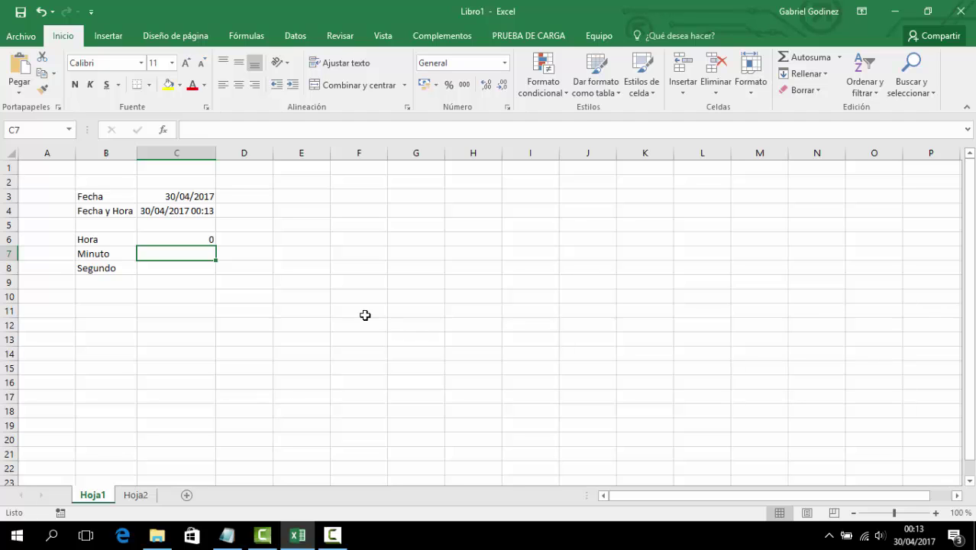
Step: Enter =MINUTO(C4) in C7 and =SEGUNDO(C4) in C8, giving 13 and 52
type("=M")
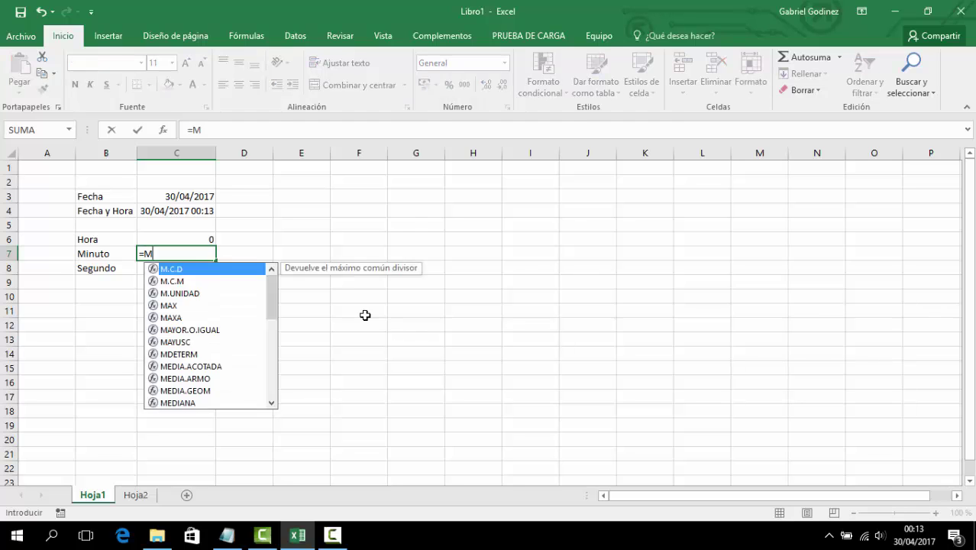
type("INUTO(")
key("Up")
key("Up")
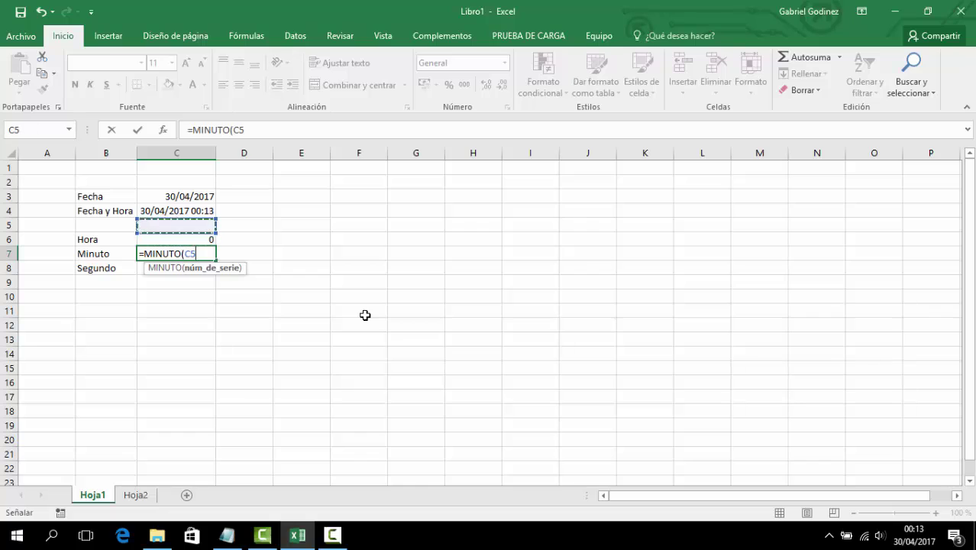
key("Up")
key("Return")
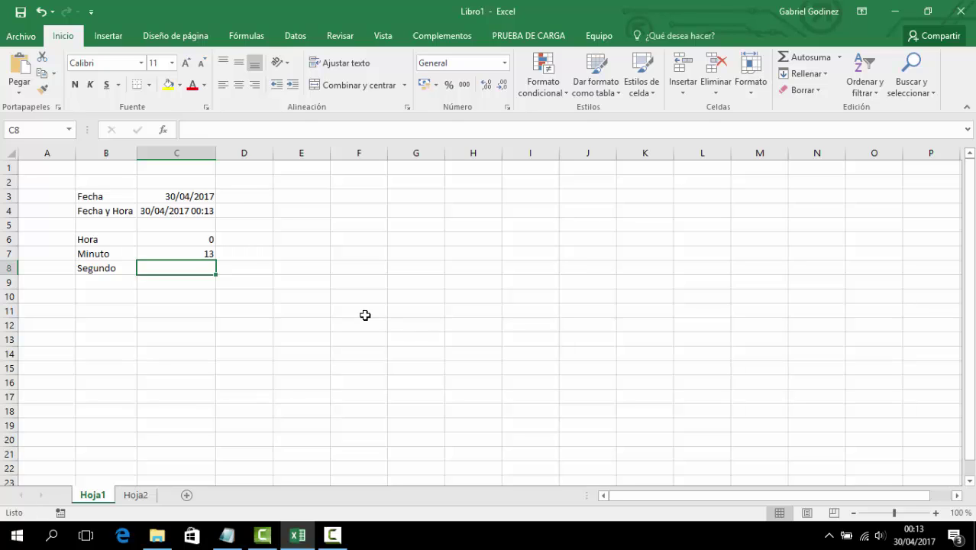
type("=SEGUND")
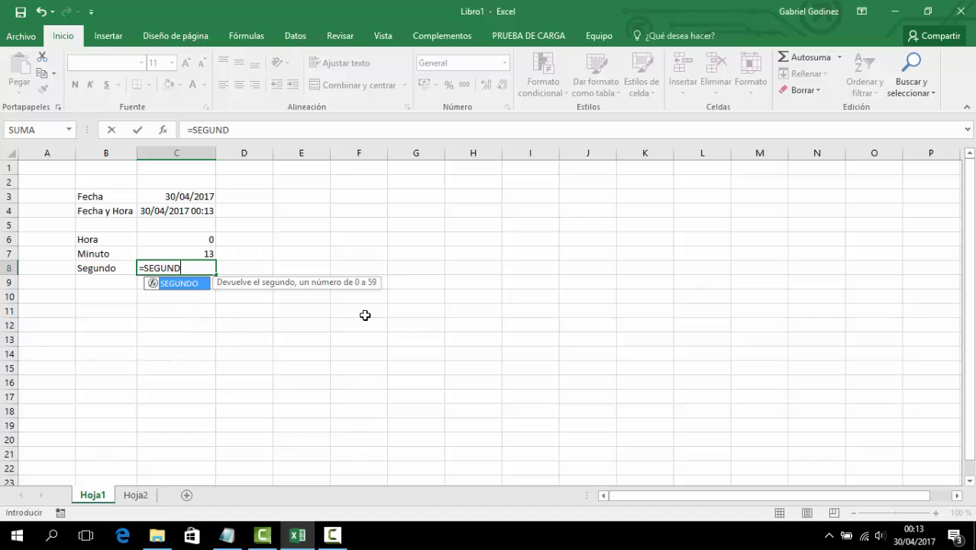
type("O(")
key("Up")
key("Up")
key("Up")
key("Up")
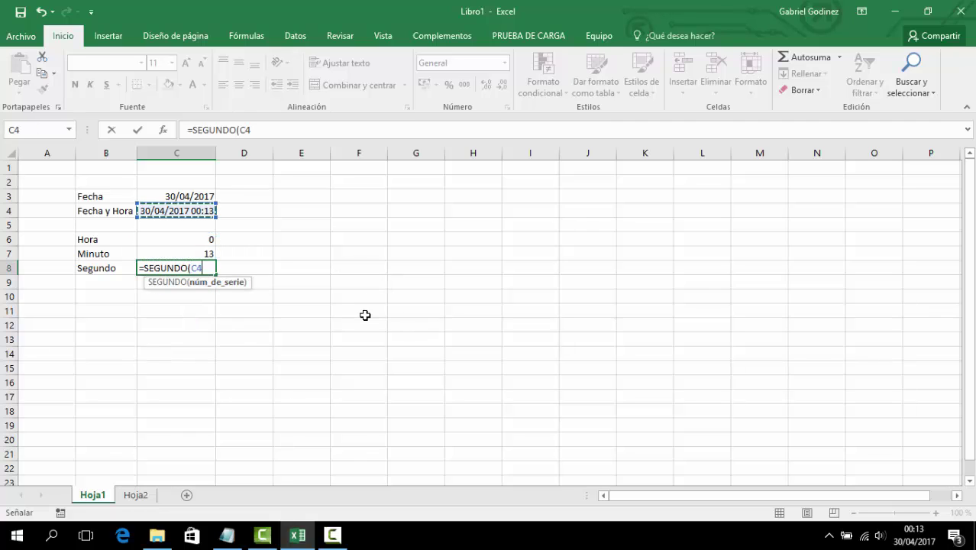
type(")")
key("Return")
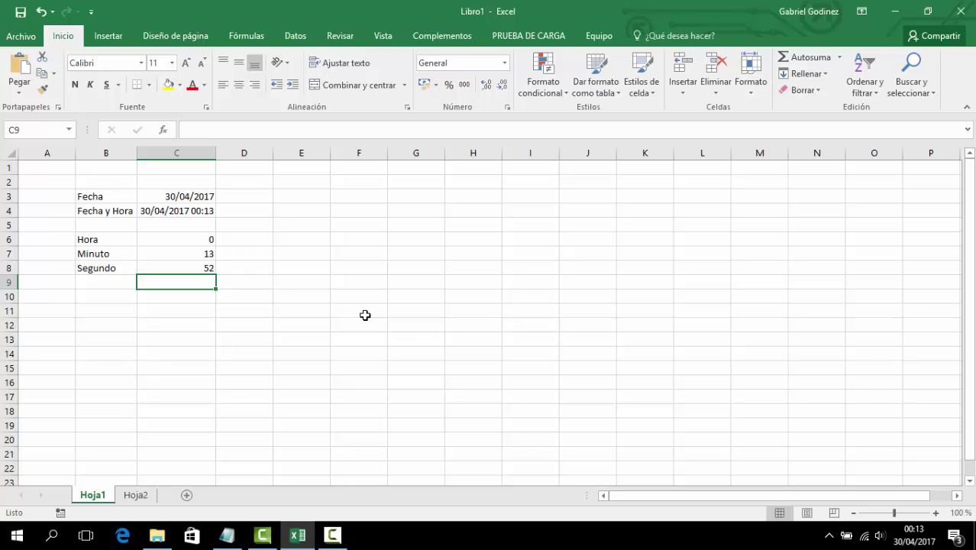
key("Up")
key("Up")
key("Up")
key("Up")
Step: Turn Mostrar fórmulas on to reveal Hoja1's formulas, then off to show values again
key("Down")
key("Down")
key("Down")
key("Down")
key("Down")
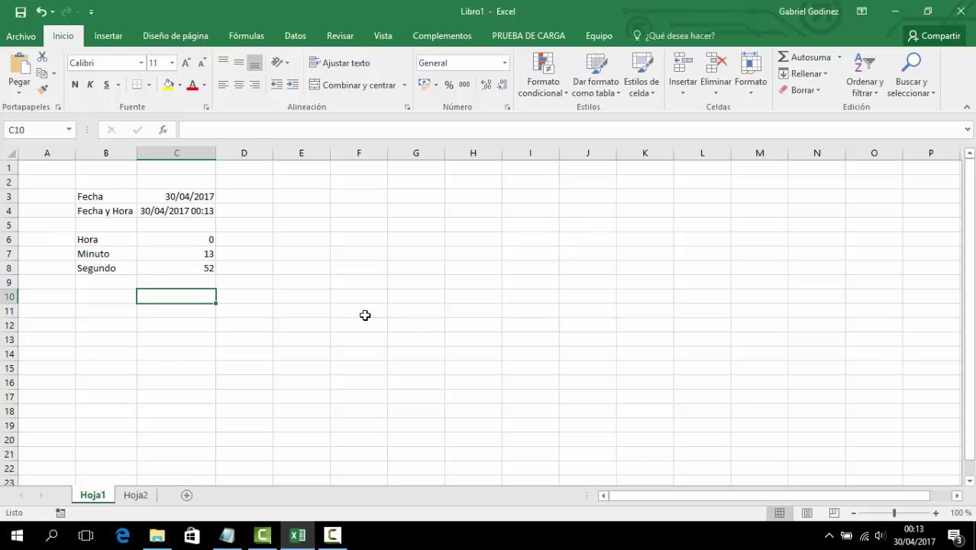
left_click(245, 38)
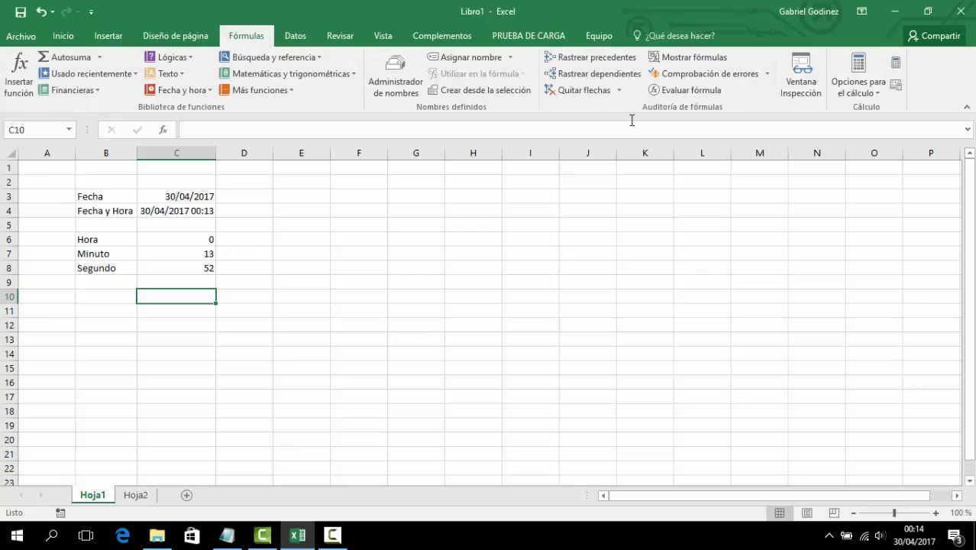
left_click(725, 60)
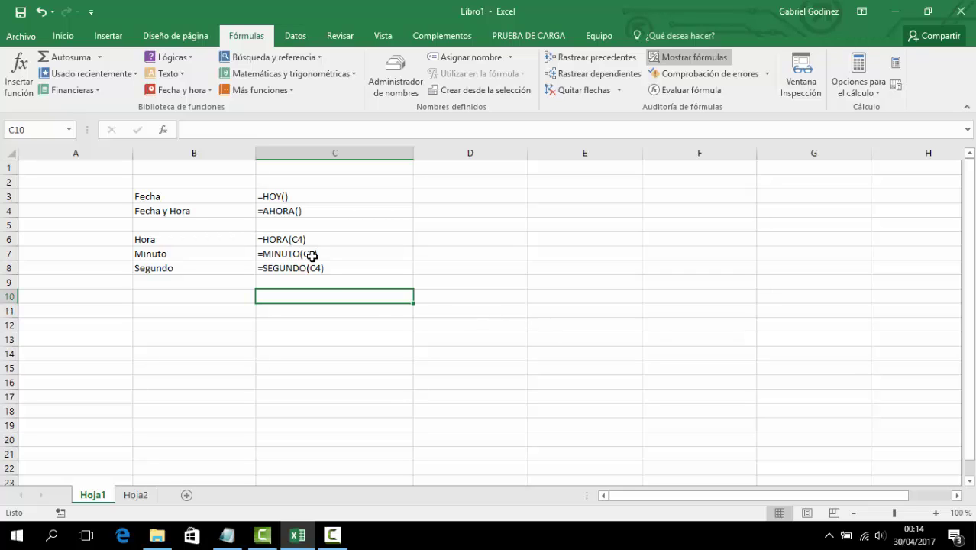
left_click(700, 61)
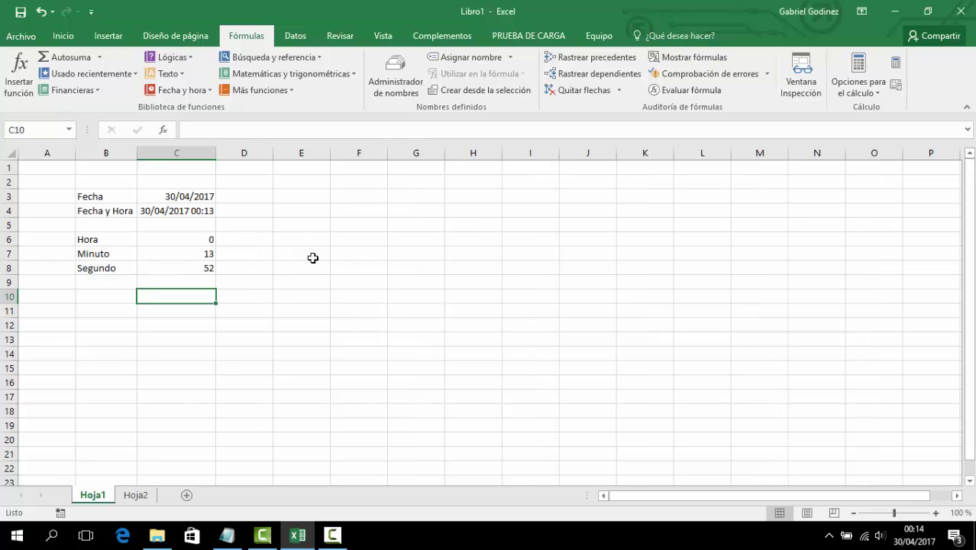
Step: On Hoja2, enter =HOY() in D5 and fill it down to D9
left_click(140, 498)
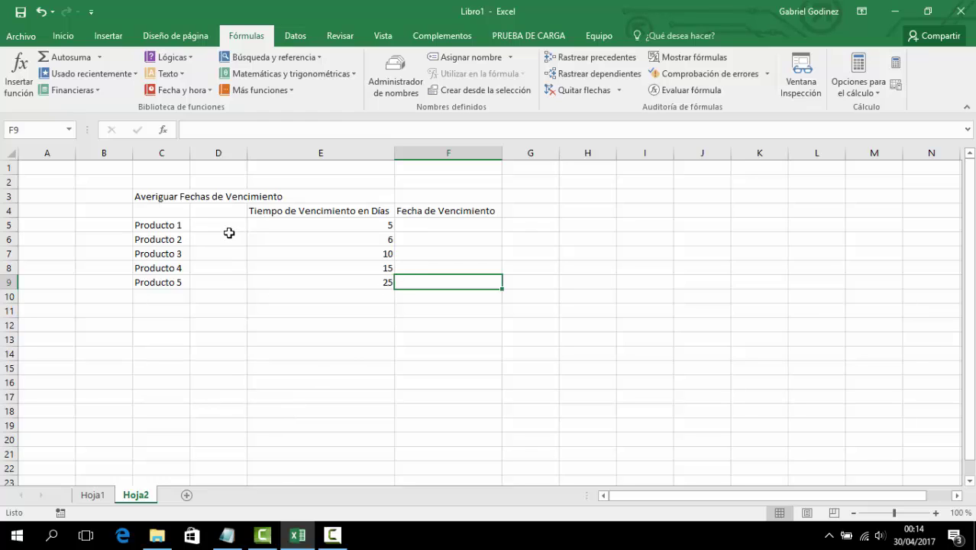
left_click(228, 228)
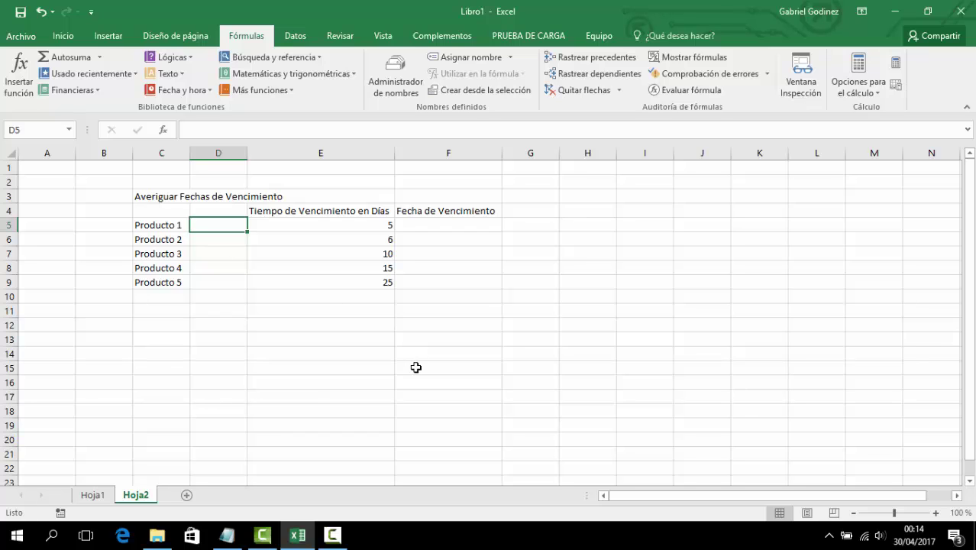
type("=HOY(")
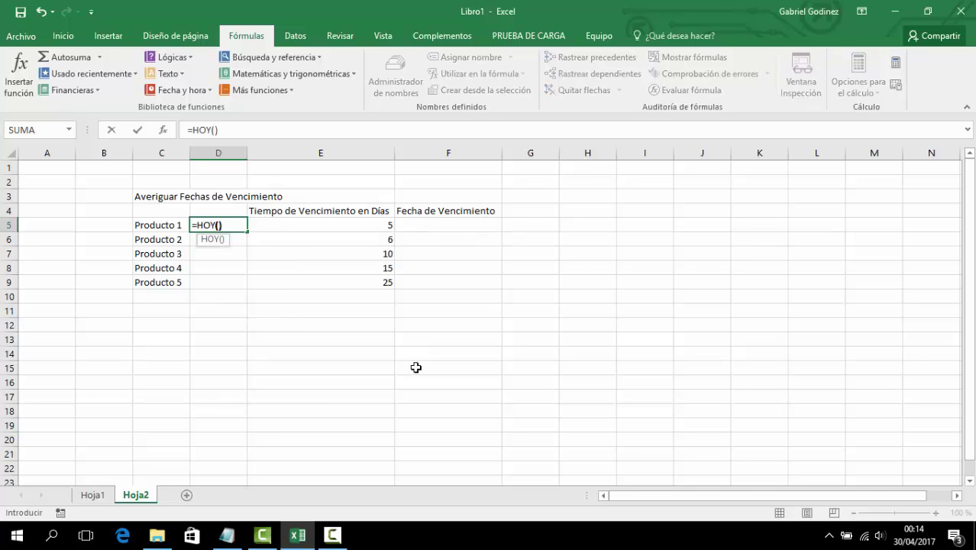
type(")")
key("Return")
key("Up")
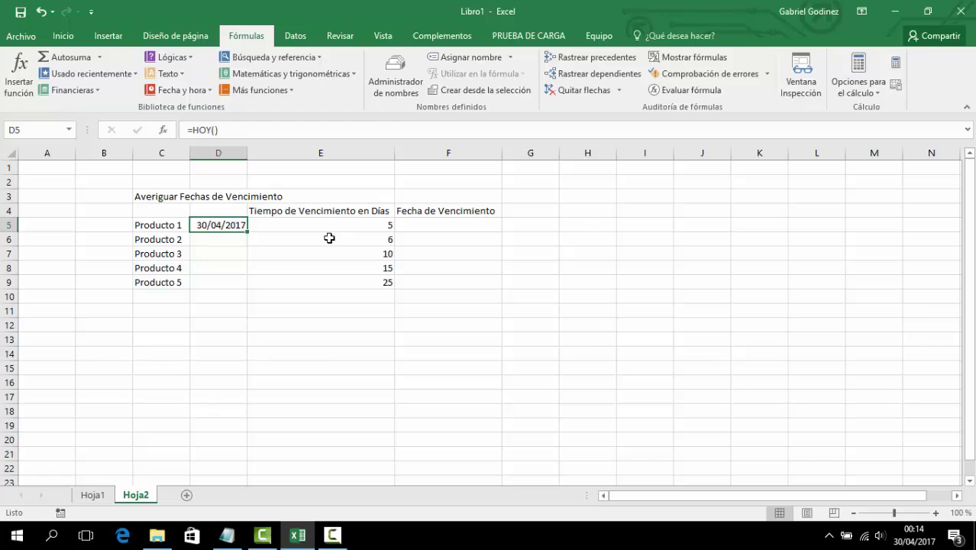
left_click_drag(247, 231, 235, 286)
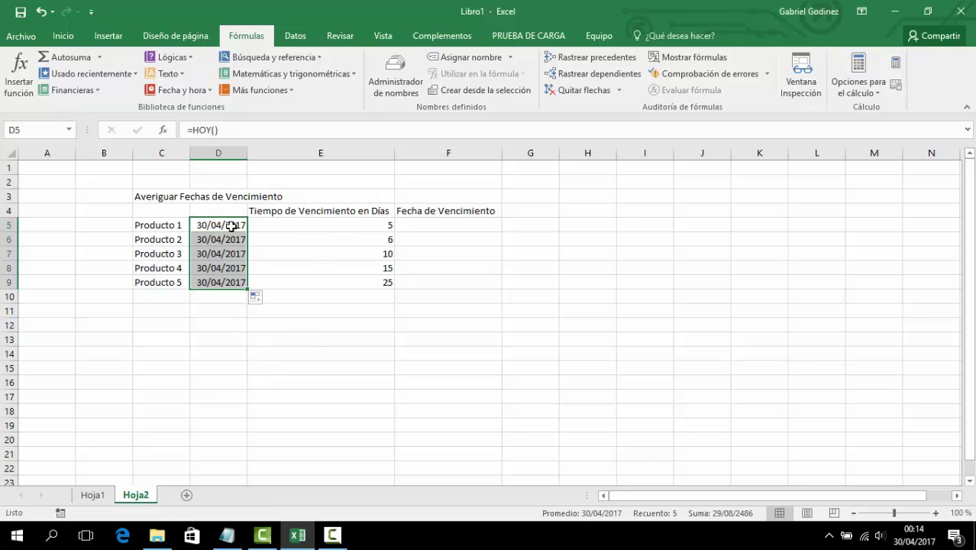
left_click(444, 233)
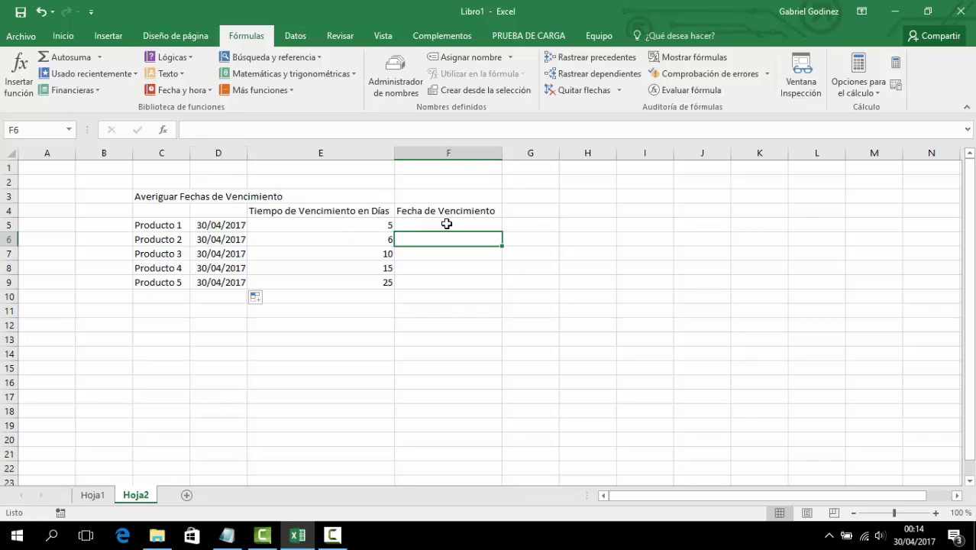
Step: Enter =D5+E5 in F5 and fill down to F9, giving expiry dates 5/05/2017 to 25/05/2017
left_click(446, 224)
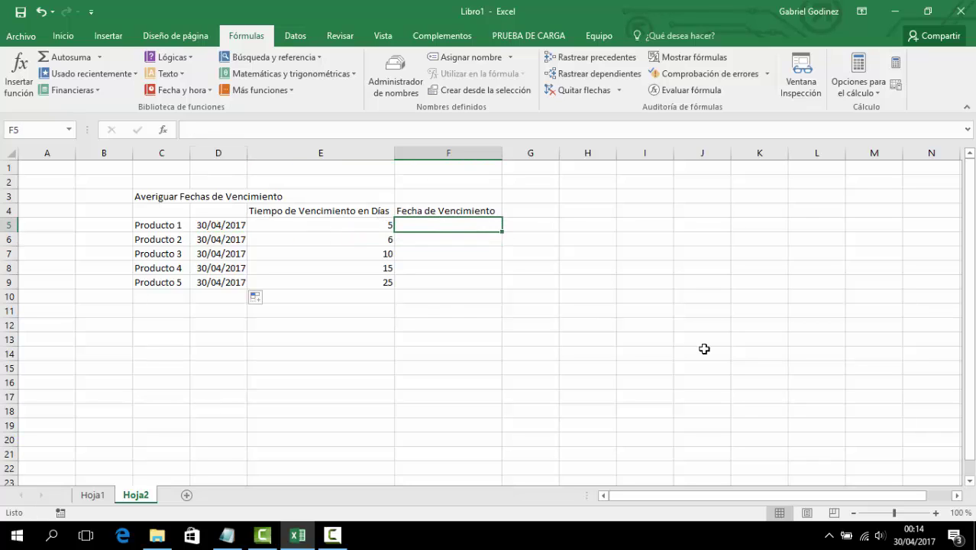
type("=")
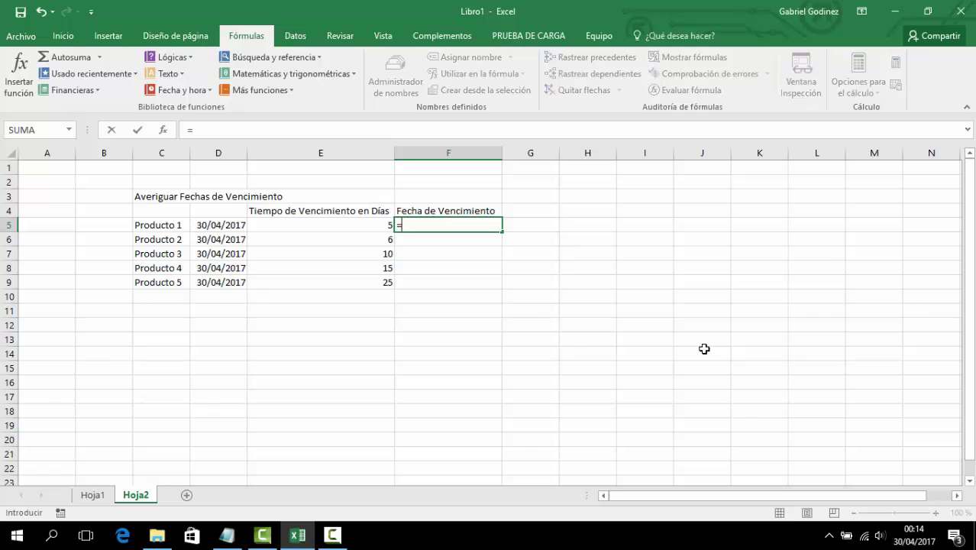
left_click(216, 223)
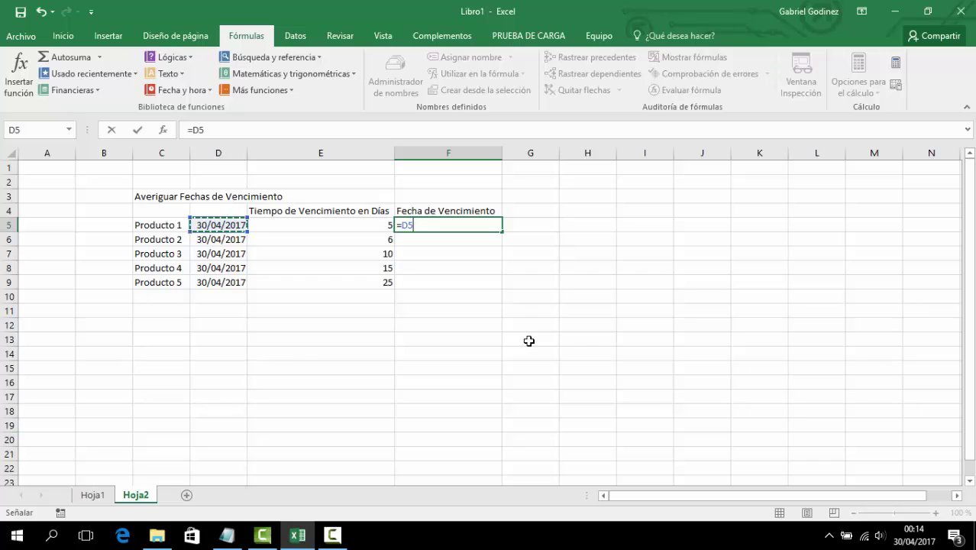
type("+")
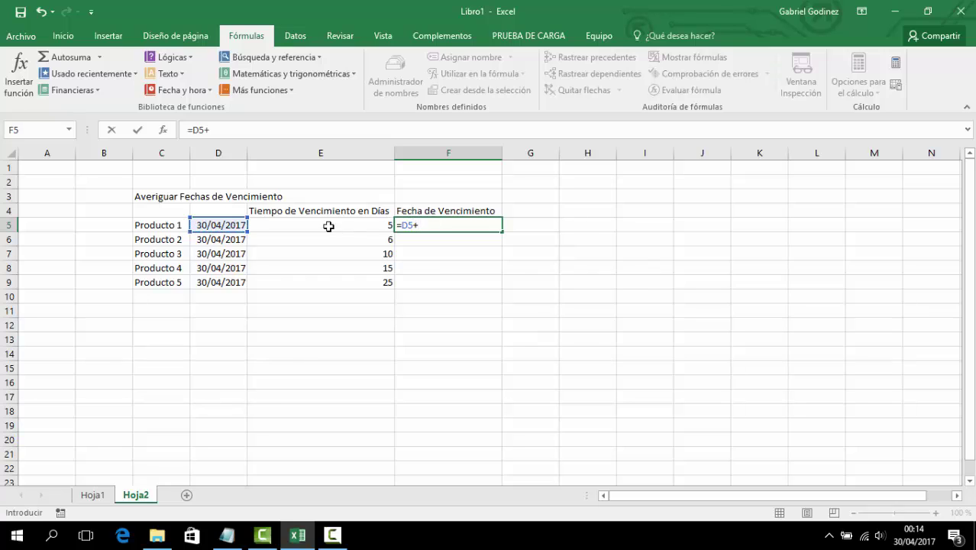
left_click(297, 229)
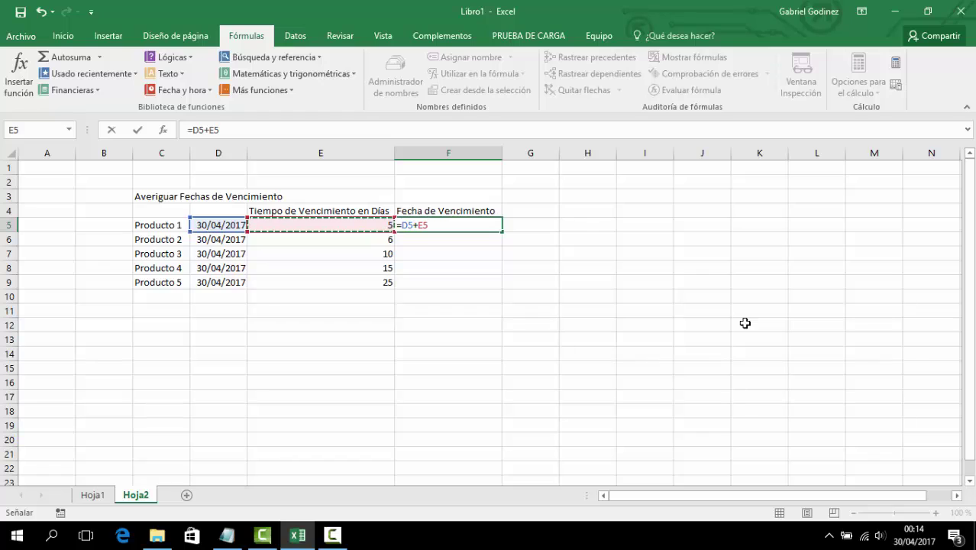
key("Return")
key("Up")
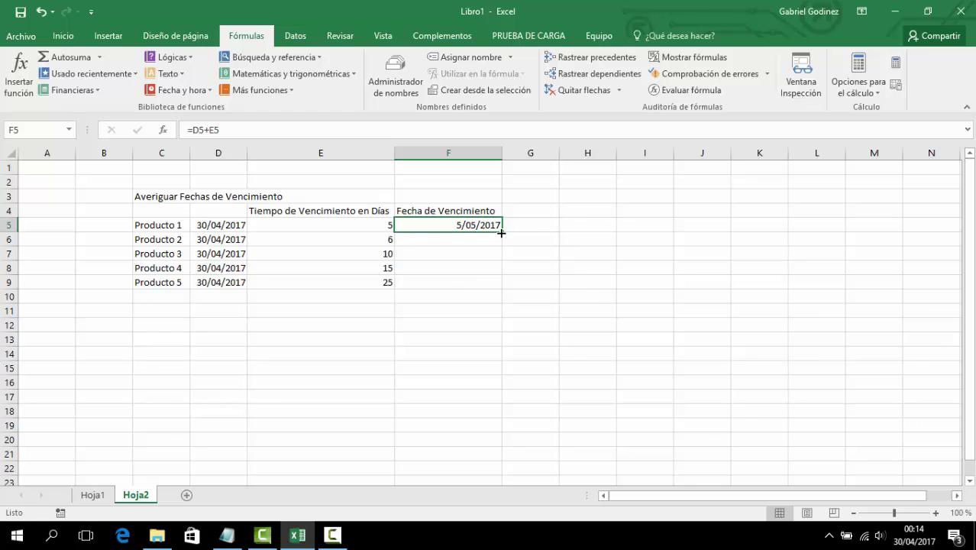
left_click_drag(502, 233, 492, 285)
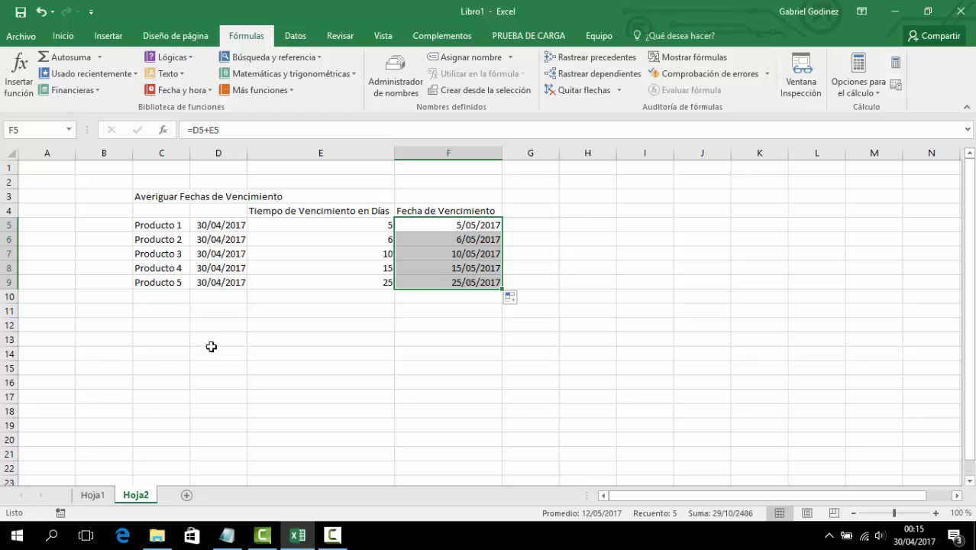
left_click(211, 347)
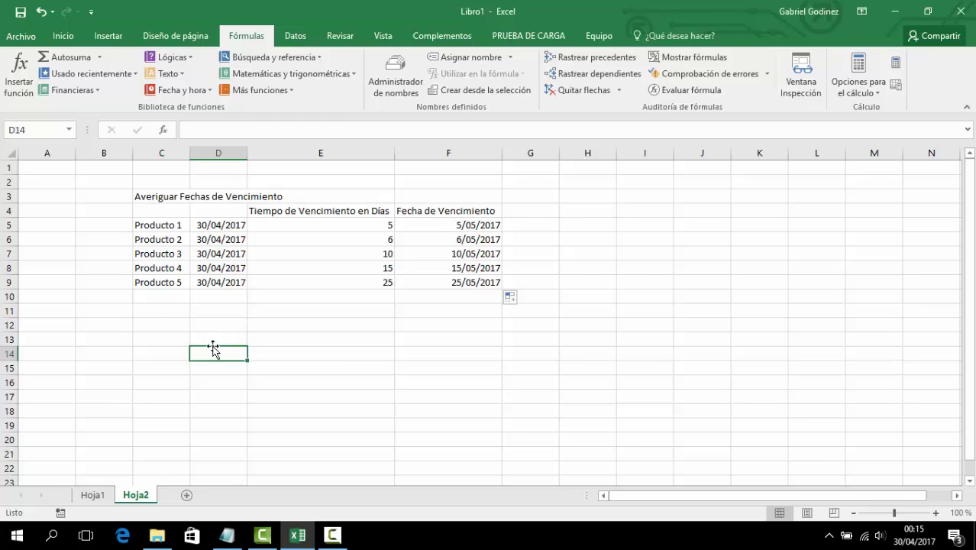
Step: Enter =HOY() in D13 to show 30/04/2017, moving on to E13
left_click(214, 339)
type("=")
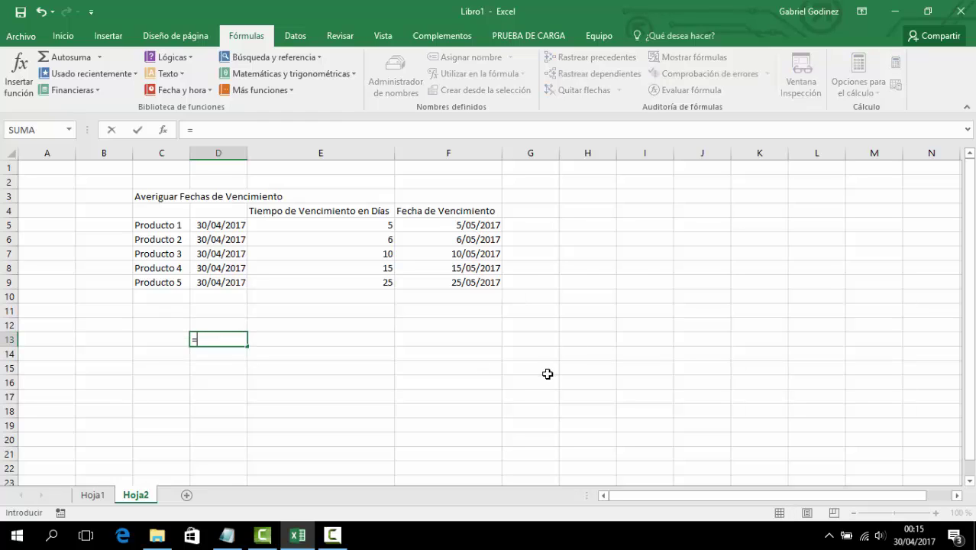
type("HOY")
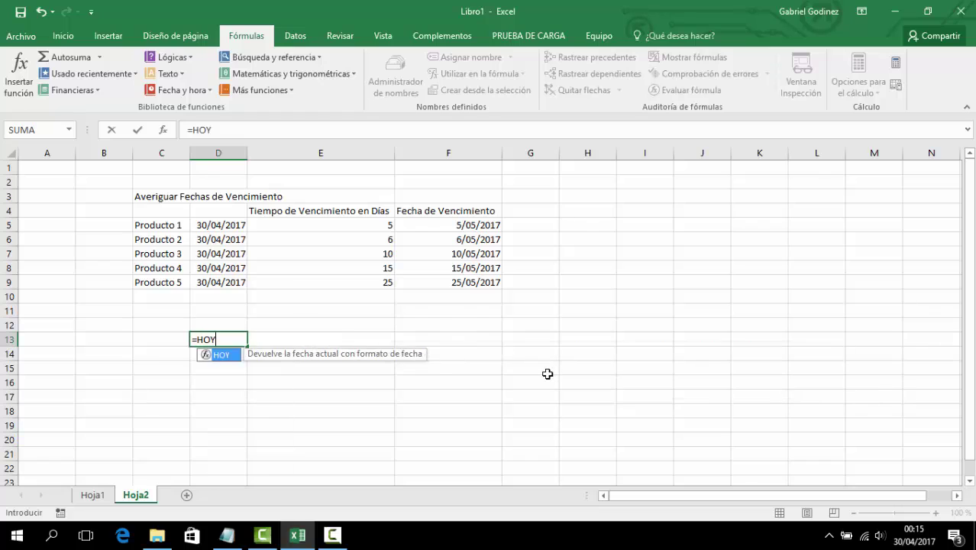
type("()")
key("Tab")
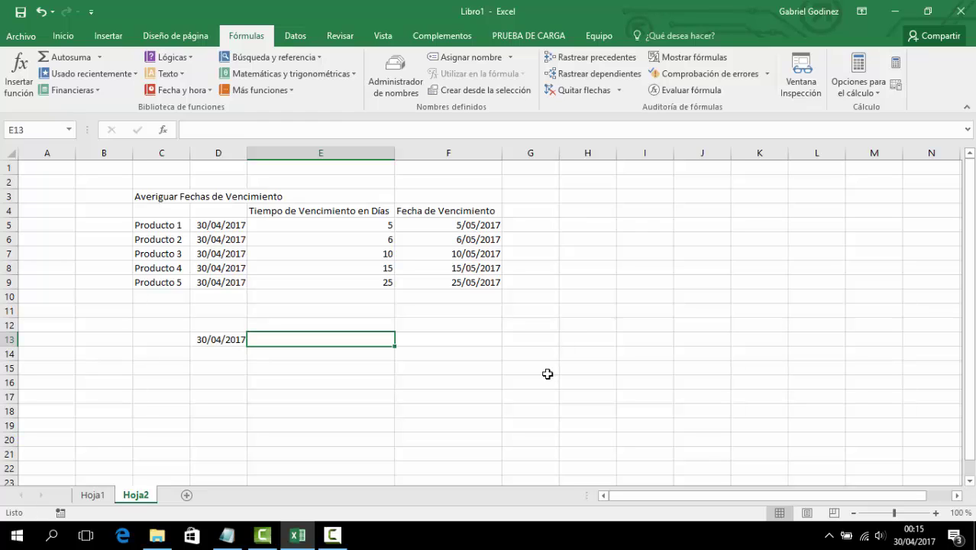
Step: Enter =D13-10 in E13, showing 20/04/2017
type("=")
left_click(212, 340)
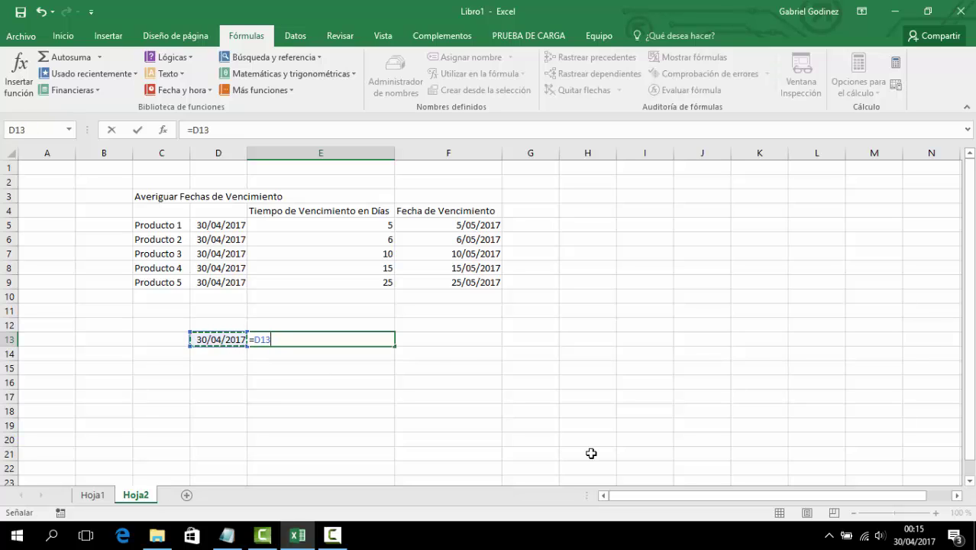
type("-")
type("1")
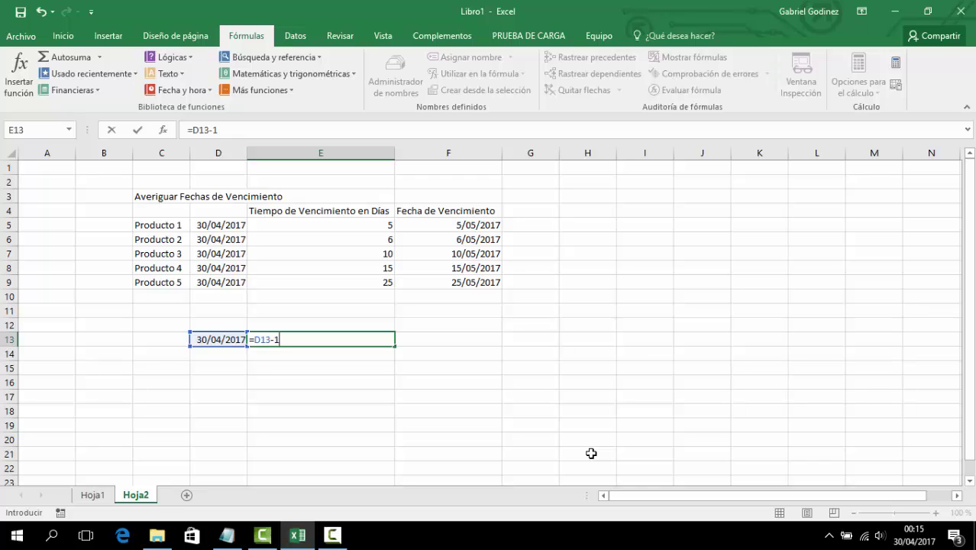
type("0")
key("Return")
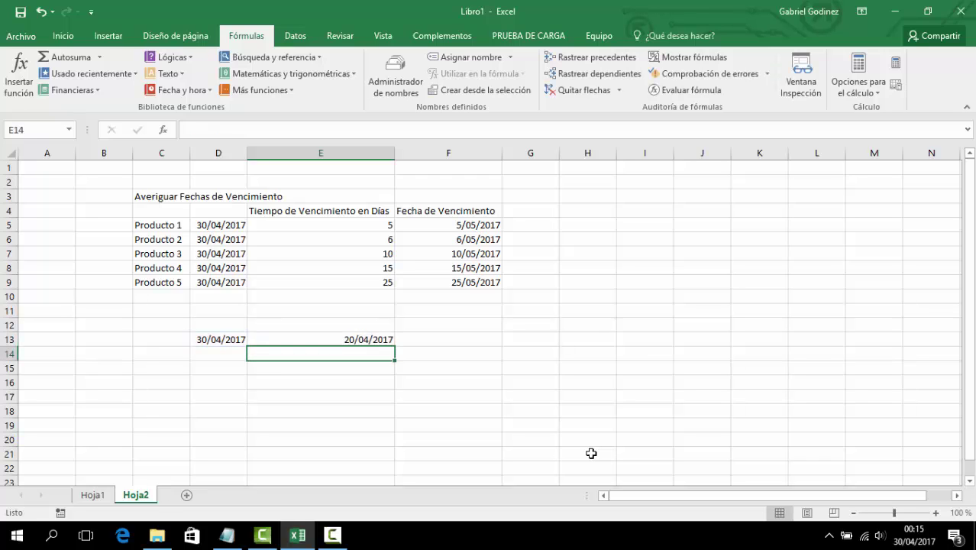
key("Up")
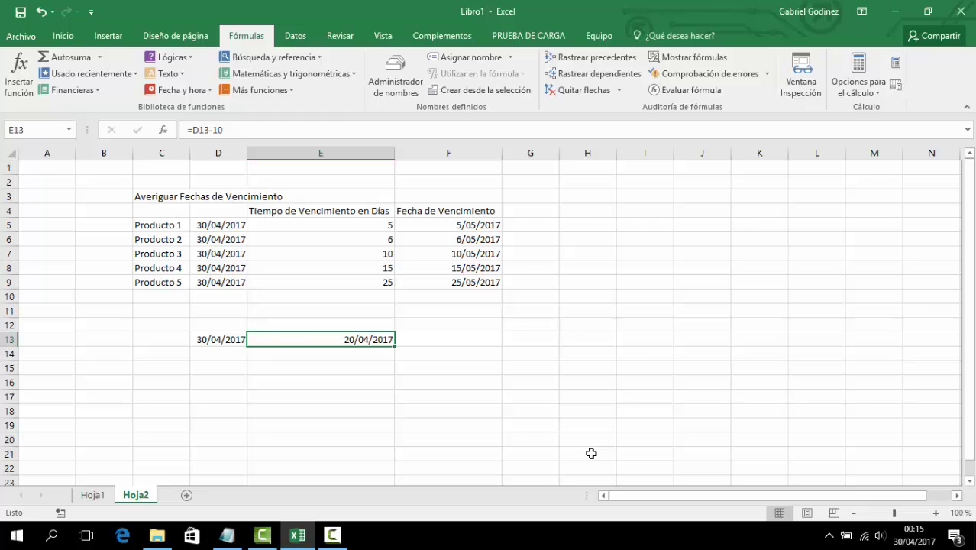
Step: Edit E13's formula to =D13-40 so it shows 21/03/2017
key("F2")
key("BackSpace")
key("BackSpace")
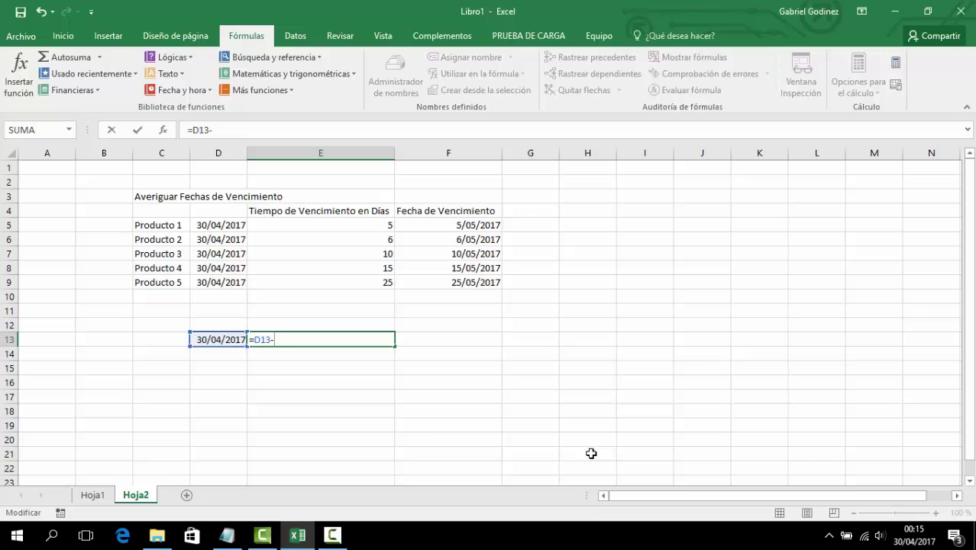
type("40")
key("Return")
key("Up")
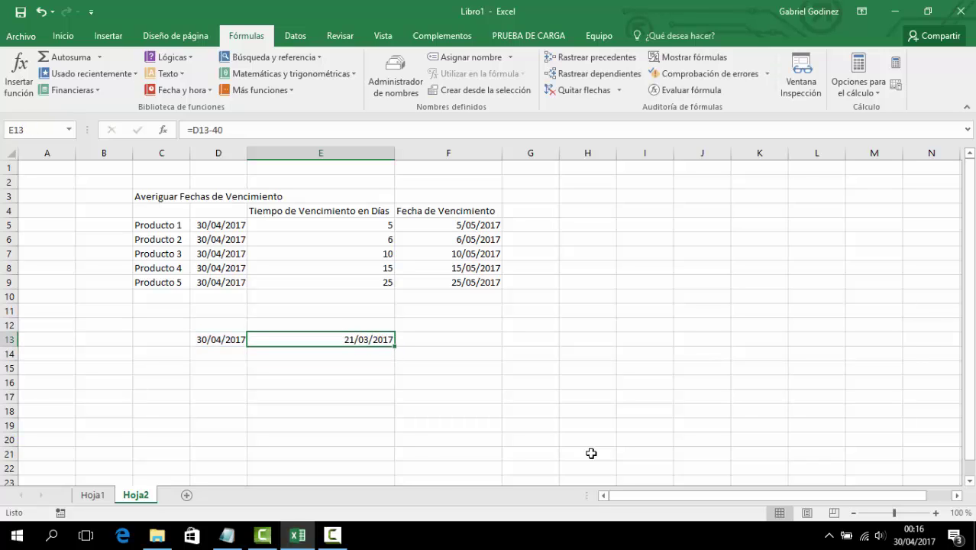